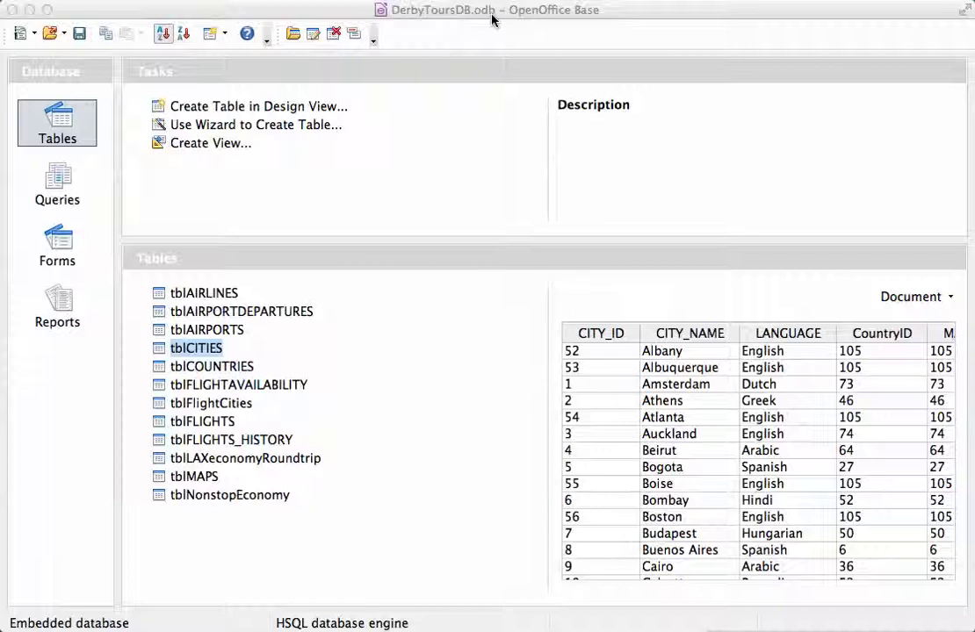
- Open the tblCITIES table to view its records
click(56, 128)
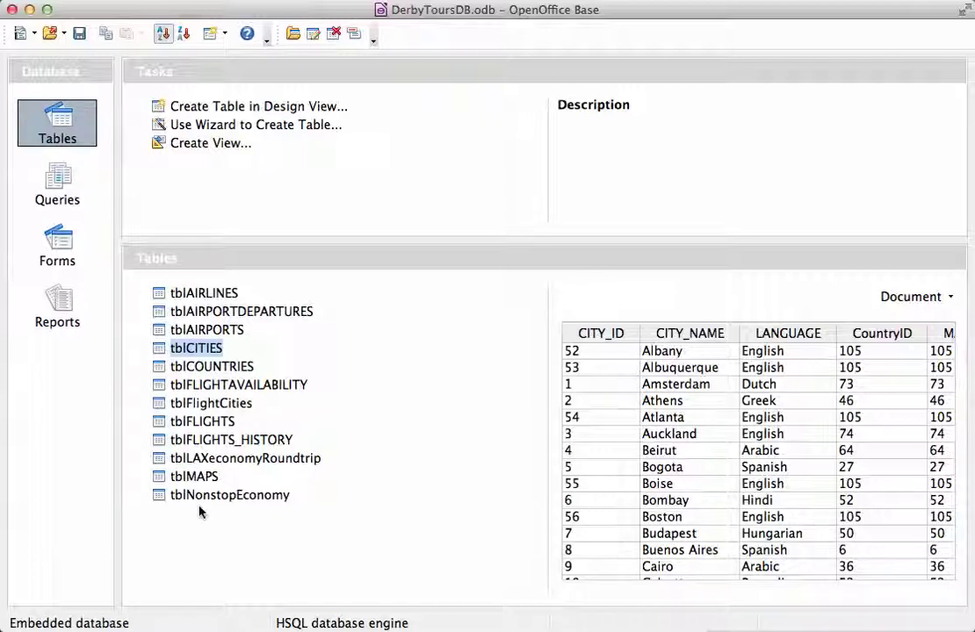
click(190, 352)
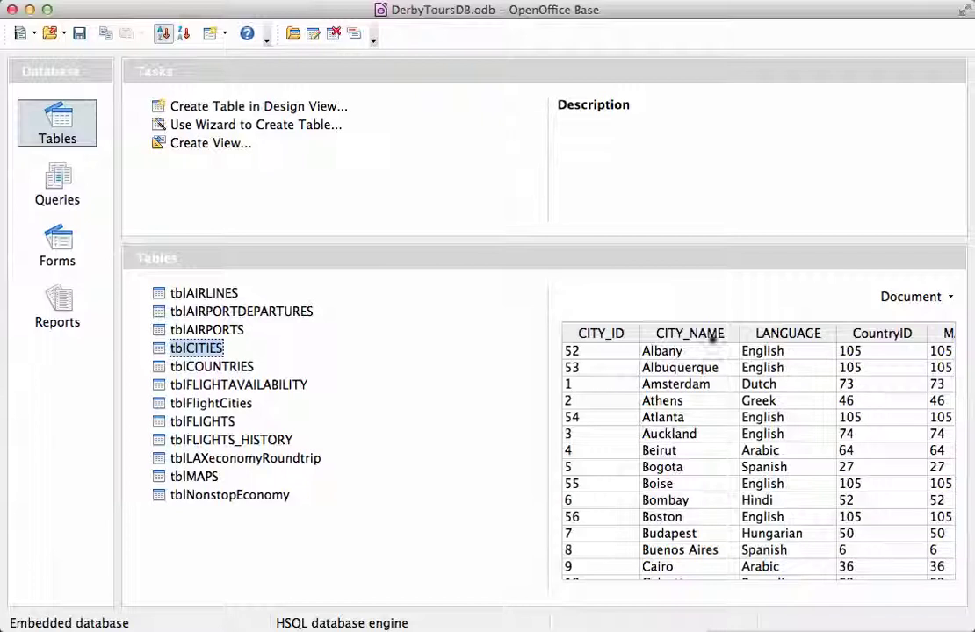
double_click(195, 351)
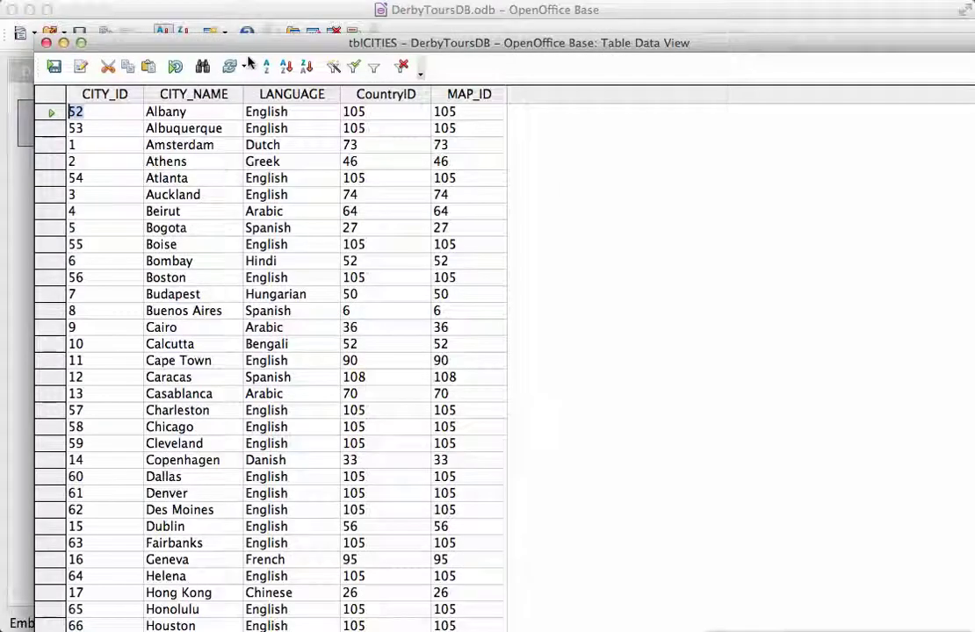
key(super+w)
key(Return)
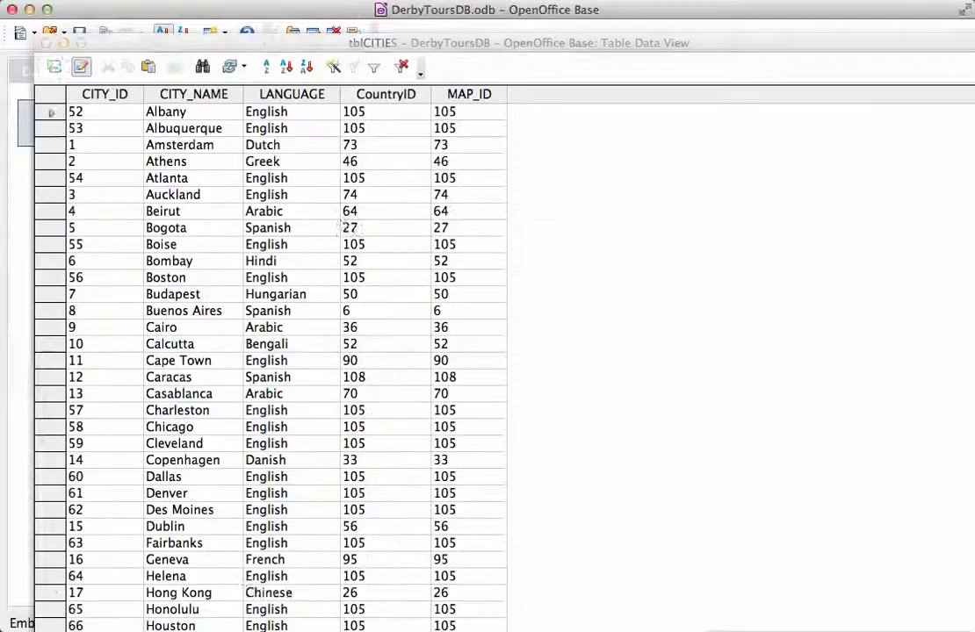
drag(342, 357, 249, 593)
mouse_move(334, 48)
mouse_down()
mouse_move(352, 48)
mouse_move(342, 38)
mouse_up()
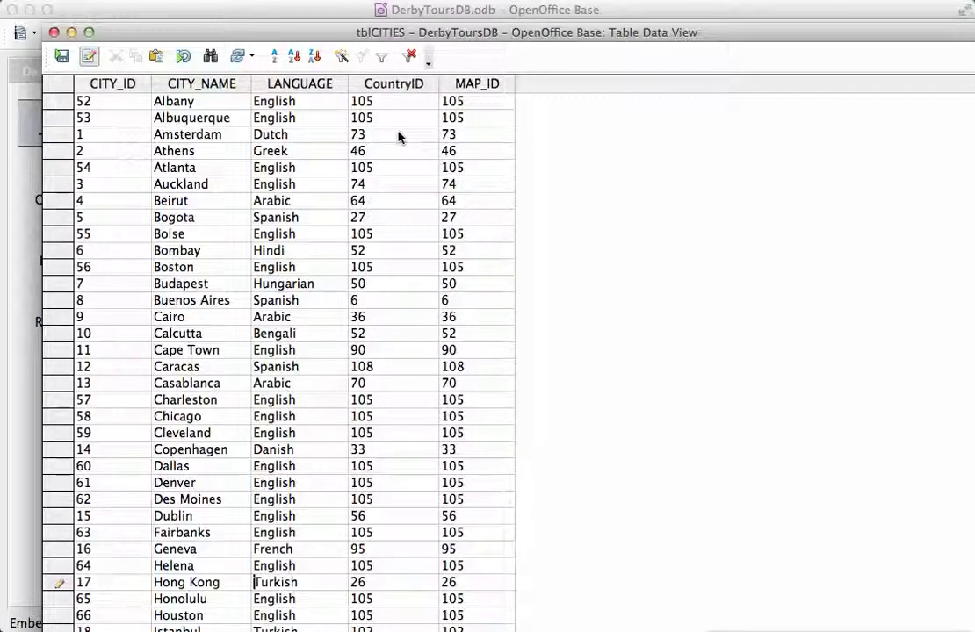
- Look through the city records to the end of the list, and close the table without saving the changed record
scroll(209, 246, down, 9)
scroll(209, 247, down, 10)
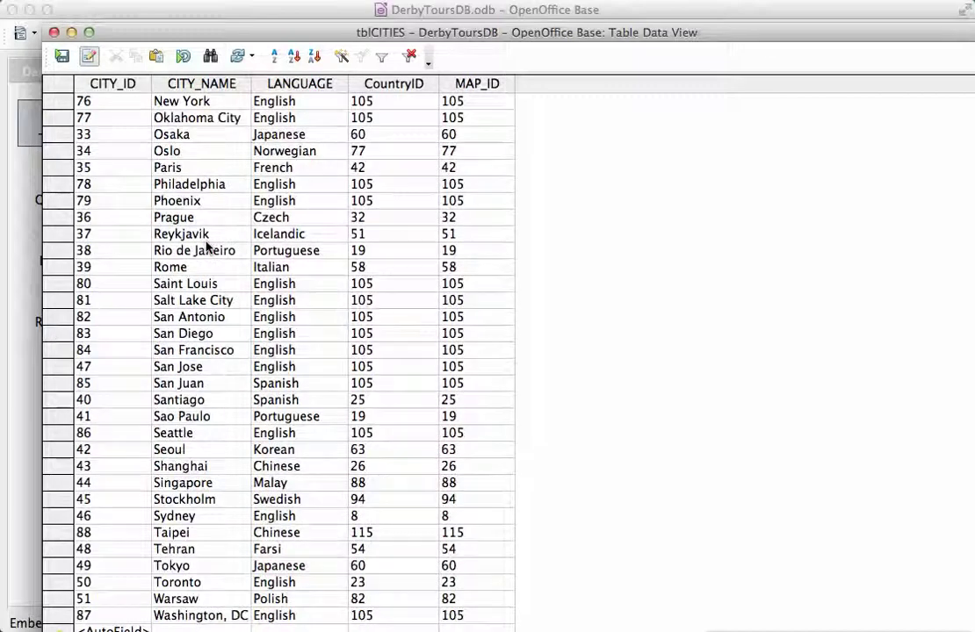
scroll(209, 247, up, 15)
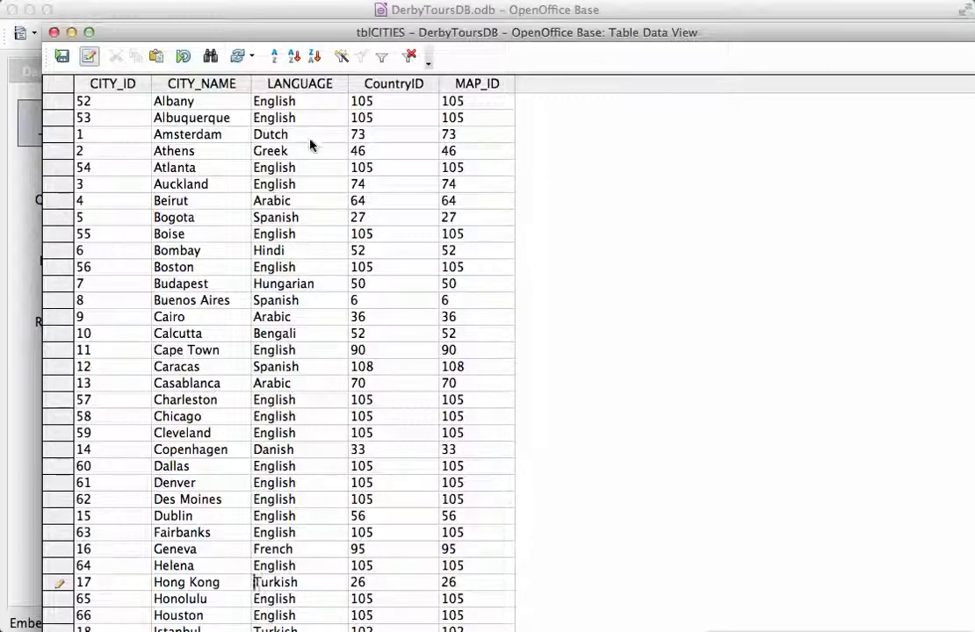
click(54, 33)
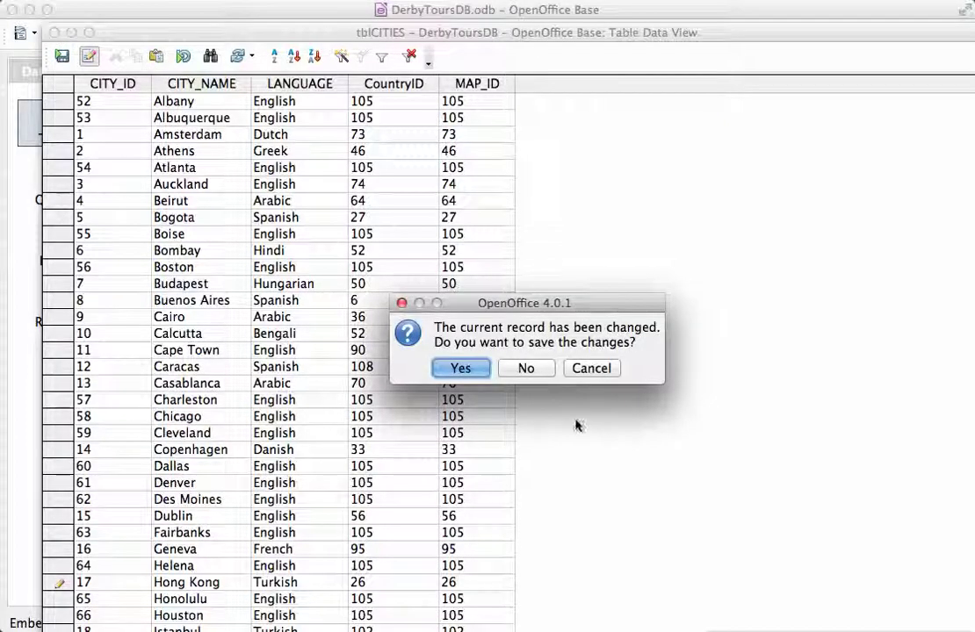
click(526, 369)
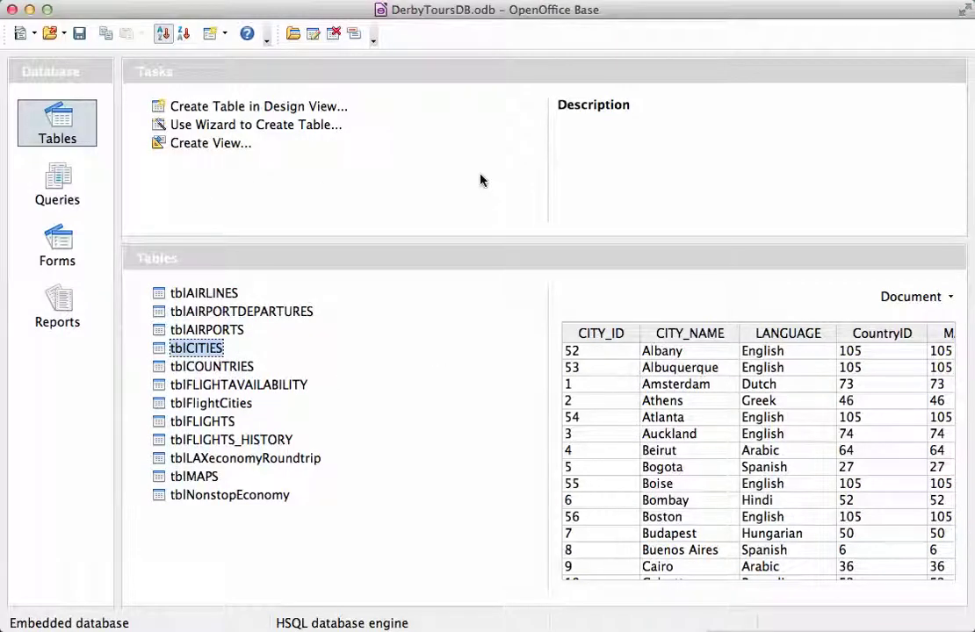
- Open the tblCITIES table in design view to see its field names and types
right_click(202, 352)
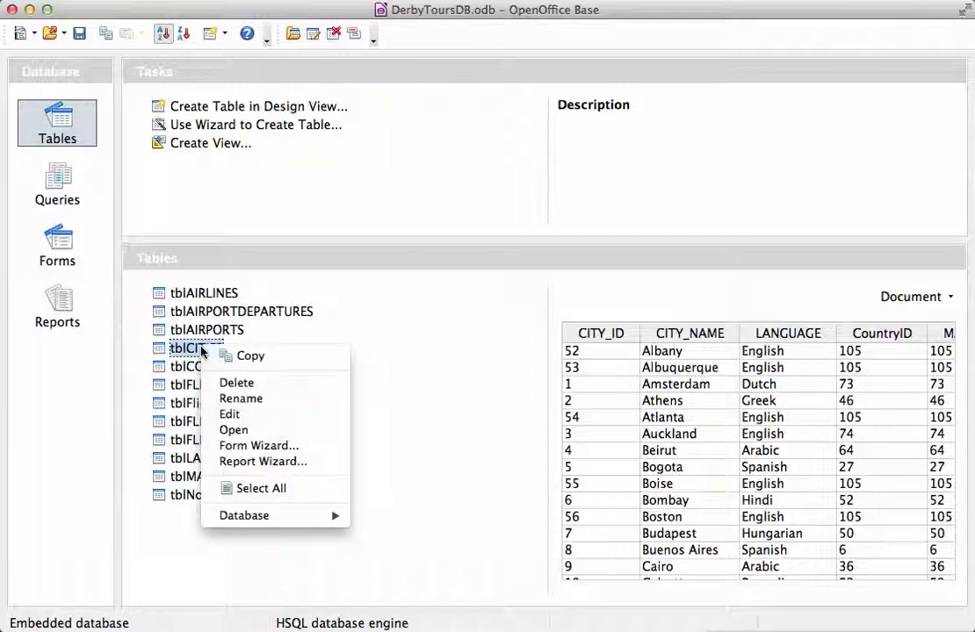
click(233, 417)
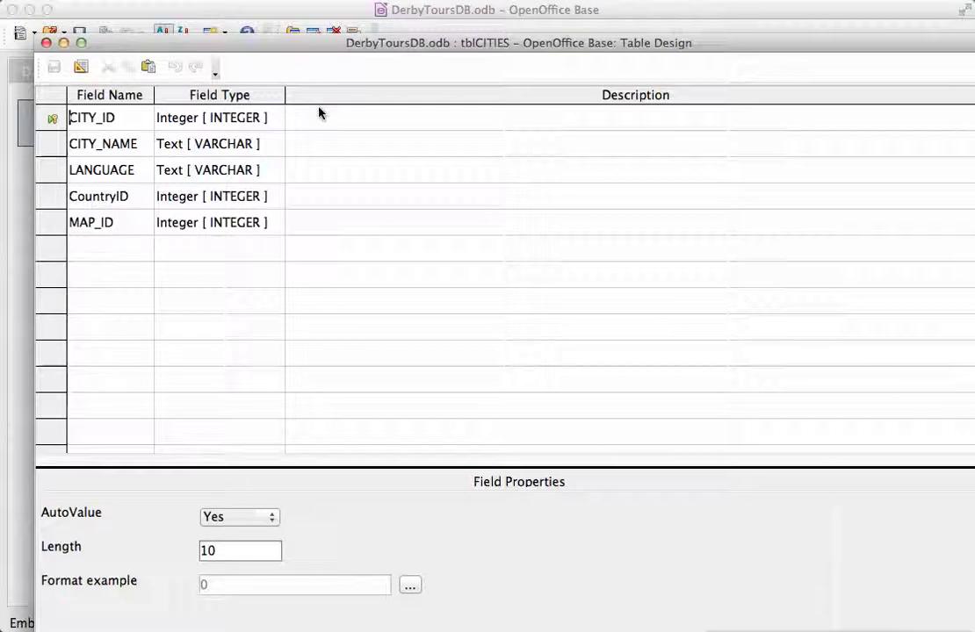
drag(319, 51, 360, 68)
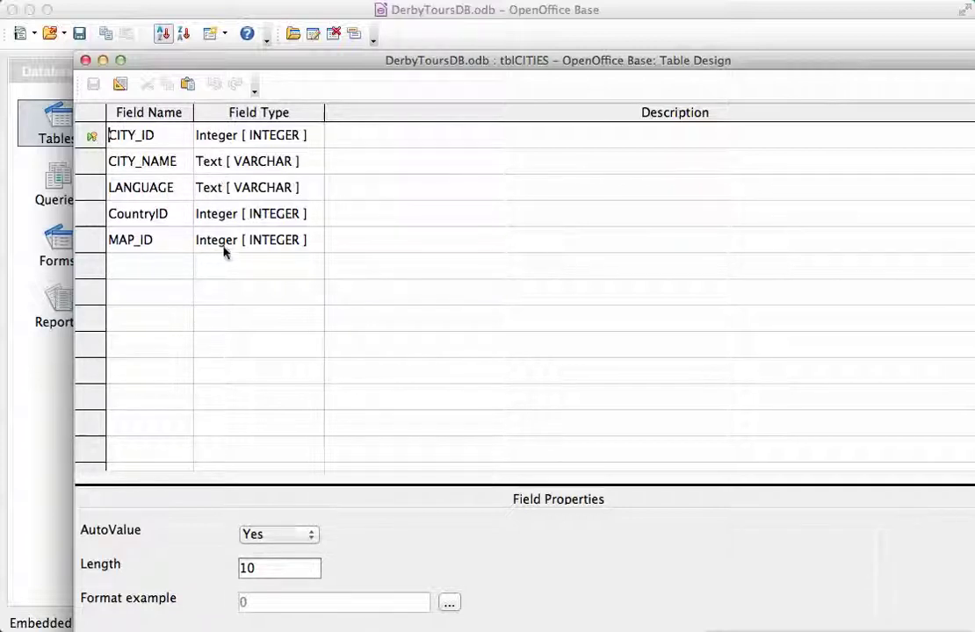
- Examine the CITY_NAME field's properties, including the entry-required options, length and default value
click(164, 164)
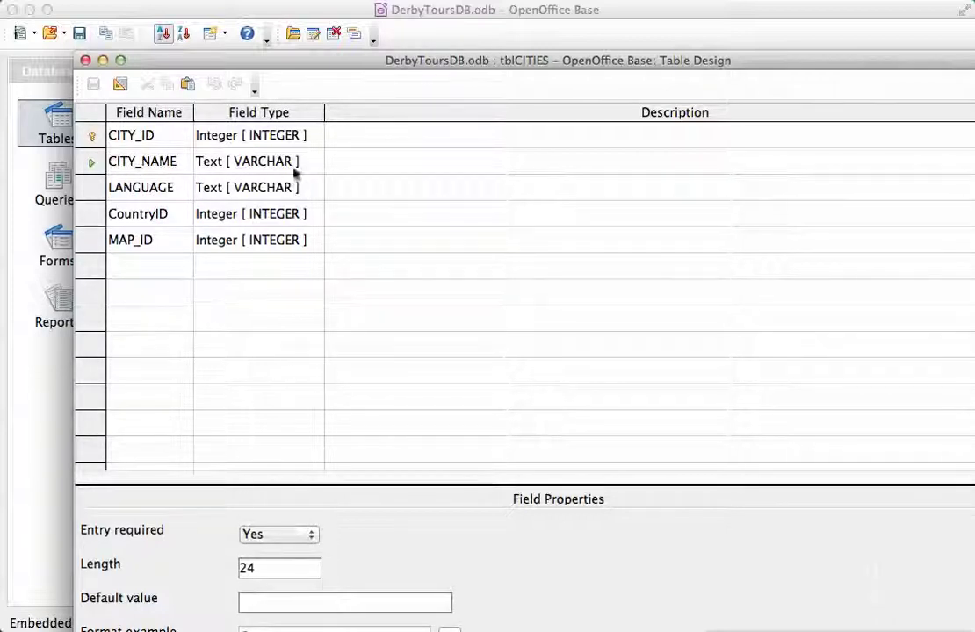
drag(308, 60, 307, 9)
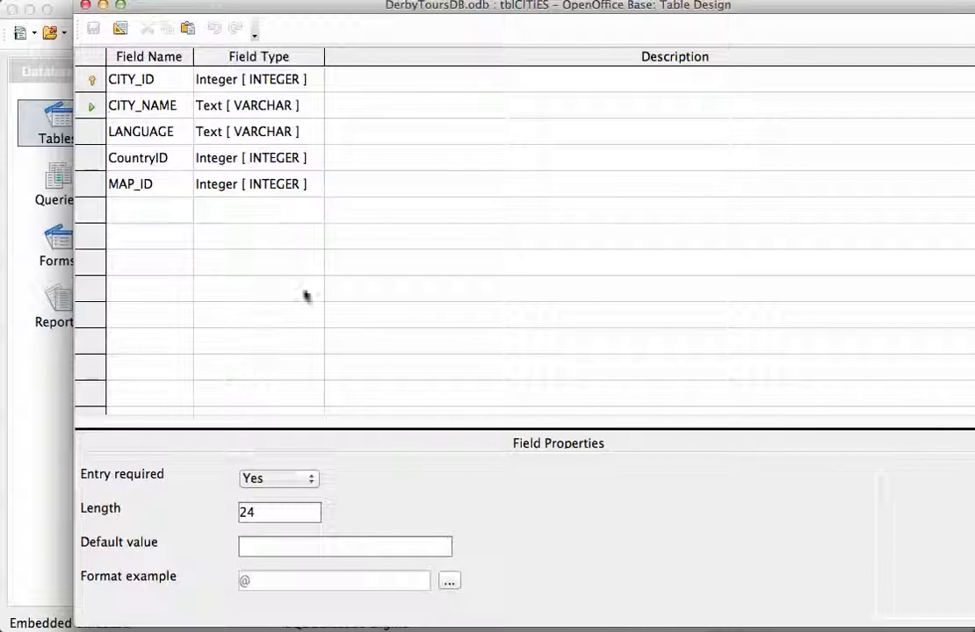
click(312, 482)
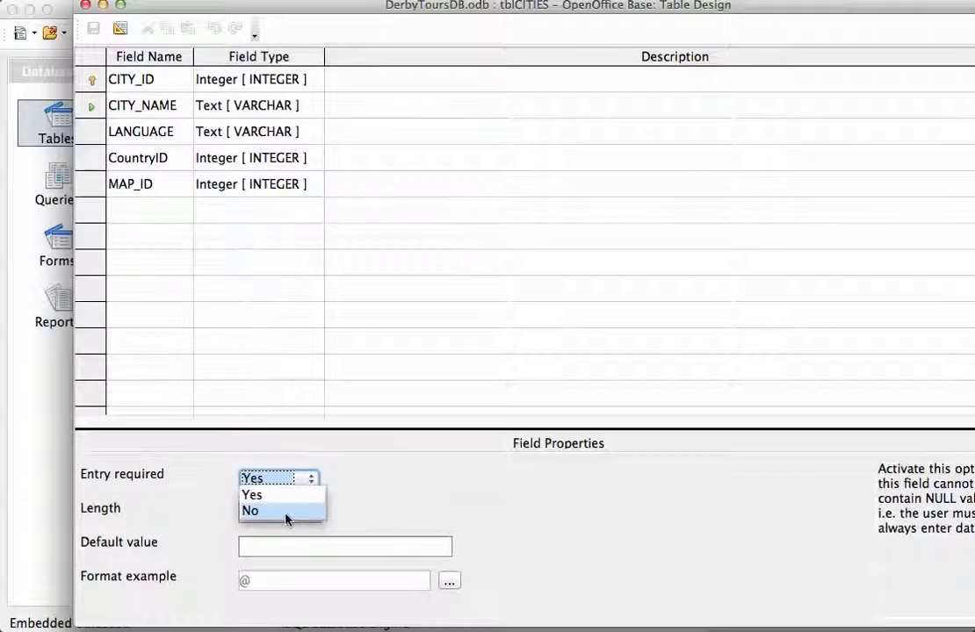
click(375, 489)
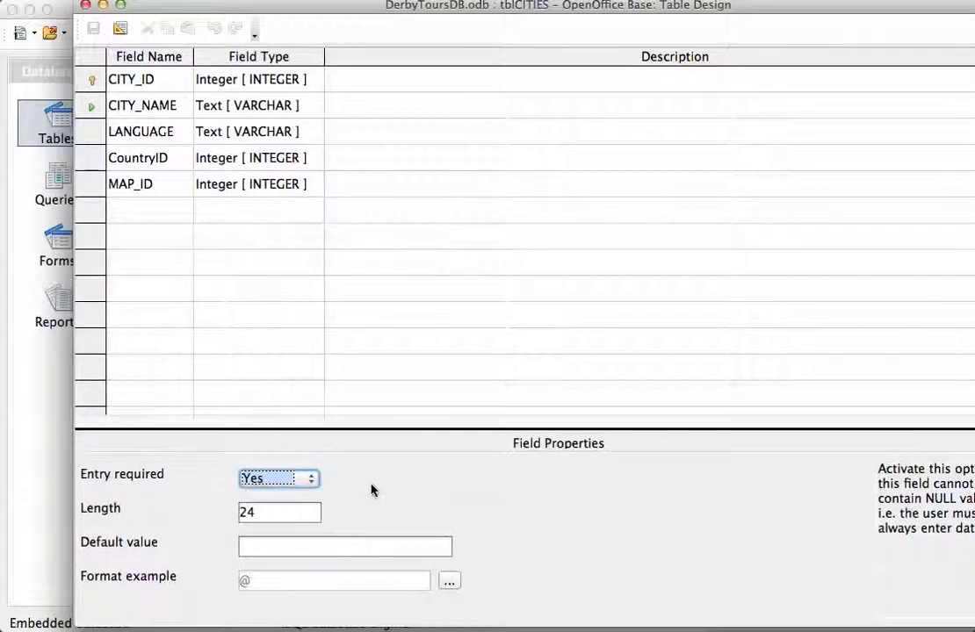
click(279, 511)
drag(268, 514, 236, 514)
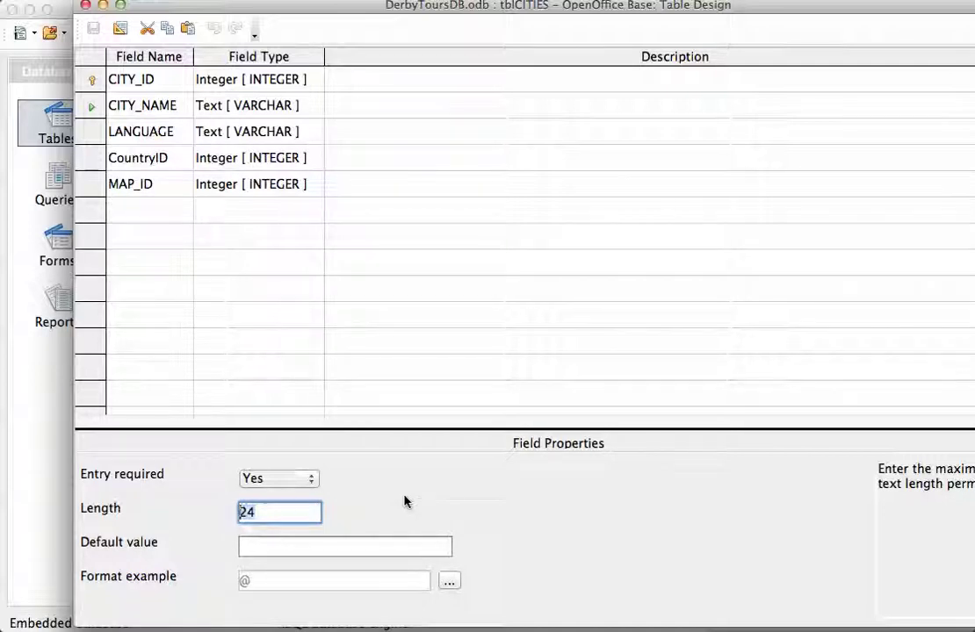
click(288, 510)
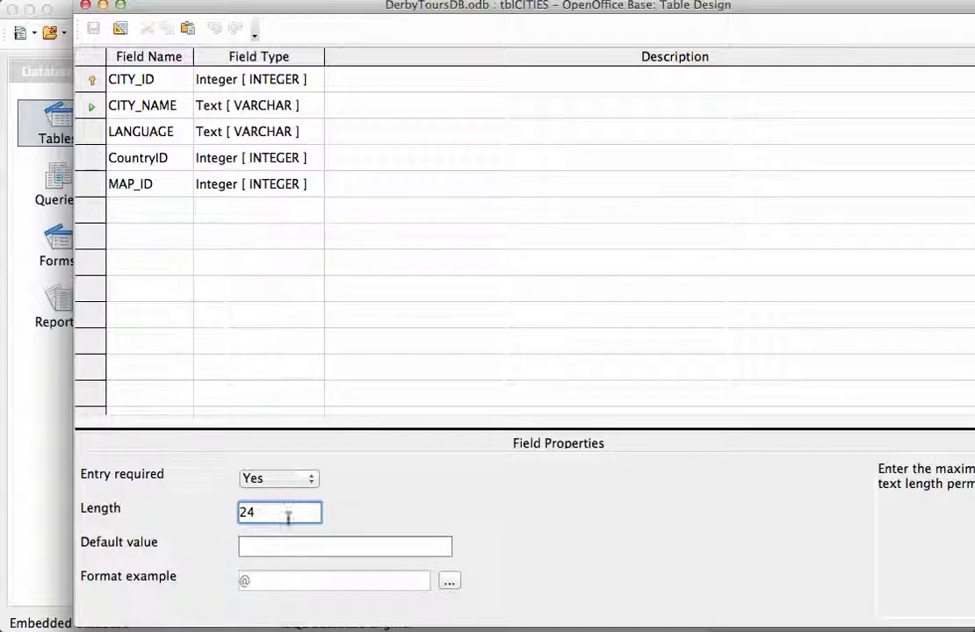
click(286, 544)
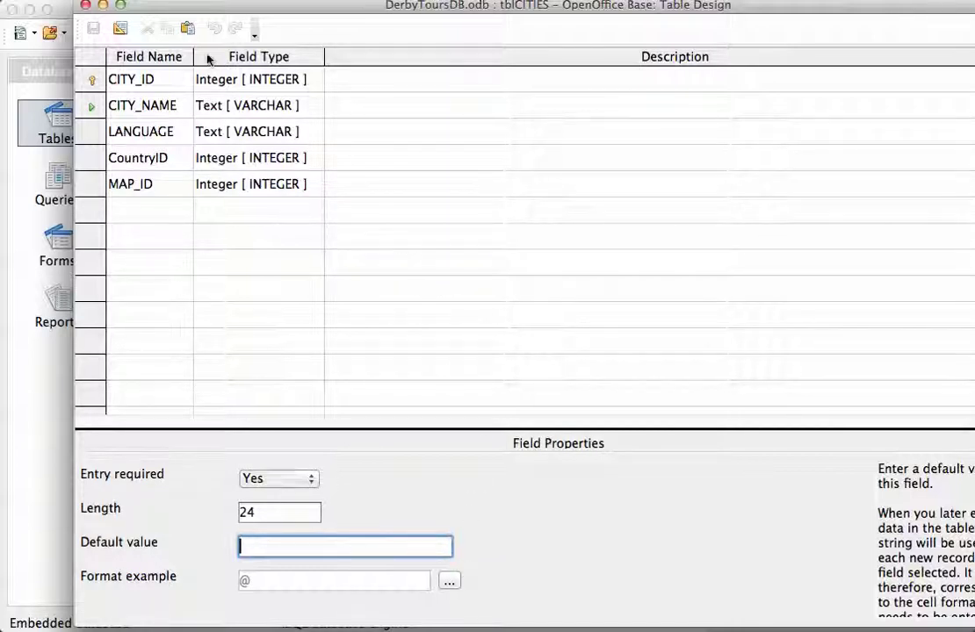
- Enter "This is the automatic ID number given to a city by the computer." as the CITY_ID description, and close the design without saving
click(349, 78)
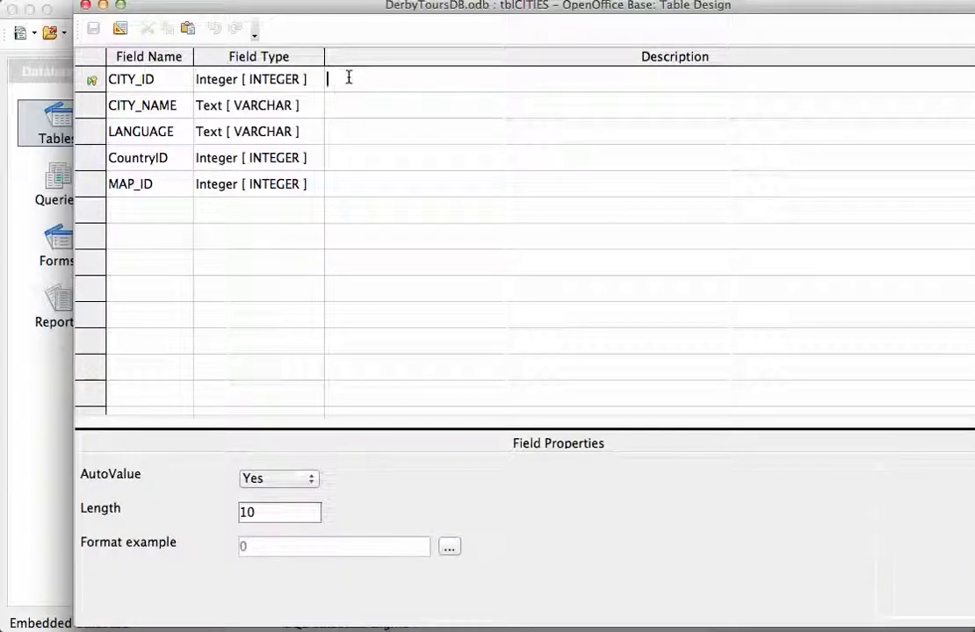
text(This is the automatic ID nu)
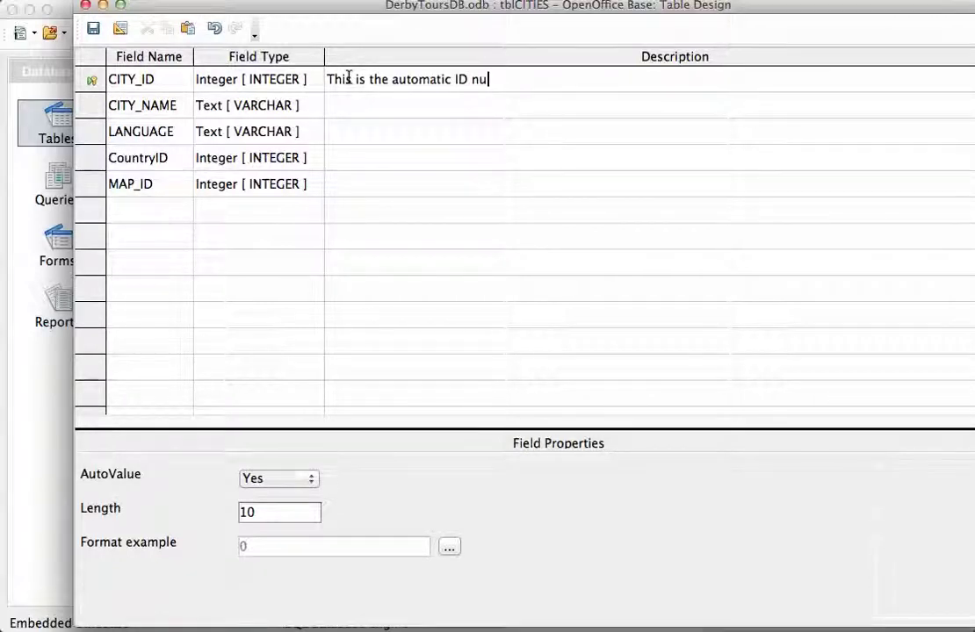
text(mber given to a city)
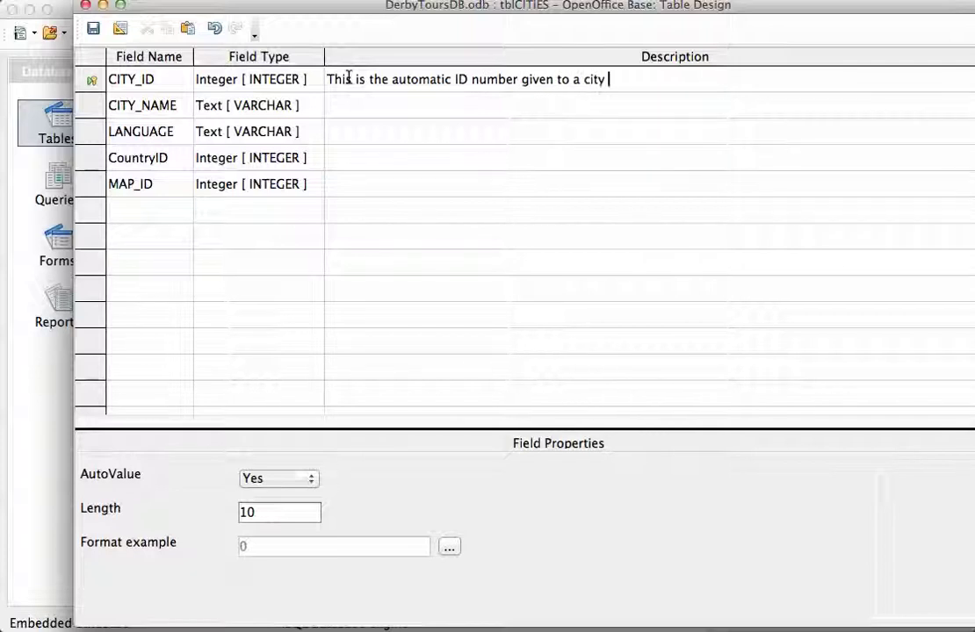
text( by the computer)
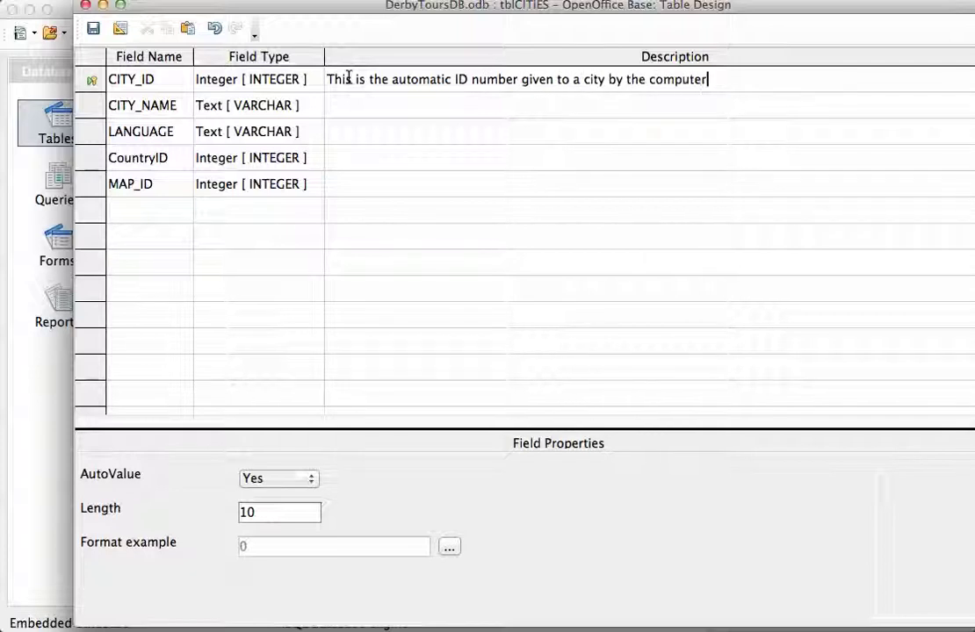
text(.)
mouse_move(332, 77)
mouse_down()
mouse_move(720, 80)
mouse_move(332, 81)
mouse_up()
click(722, 80)
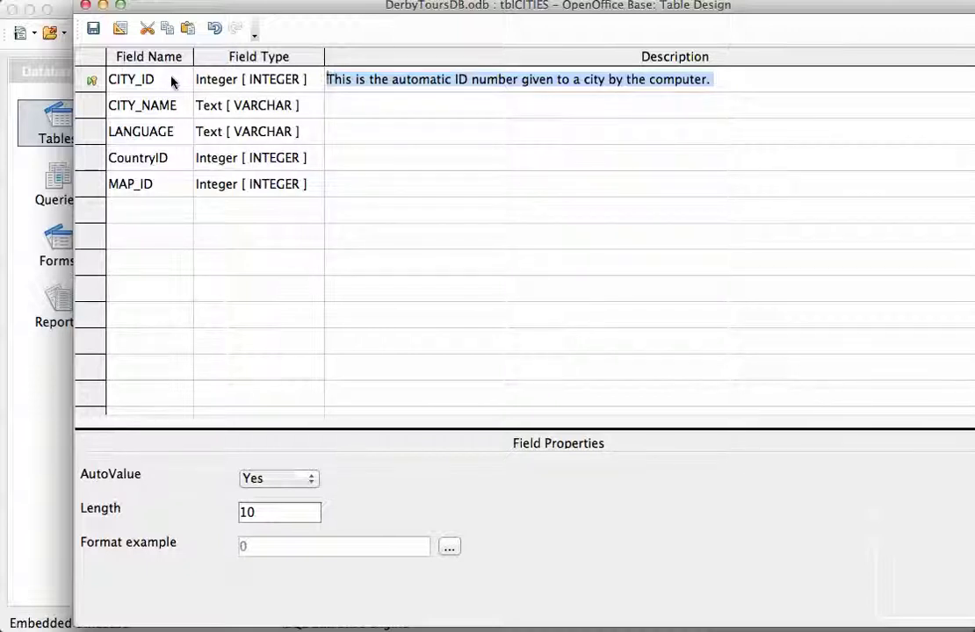
click(85, 5)
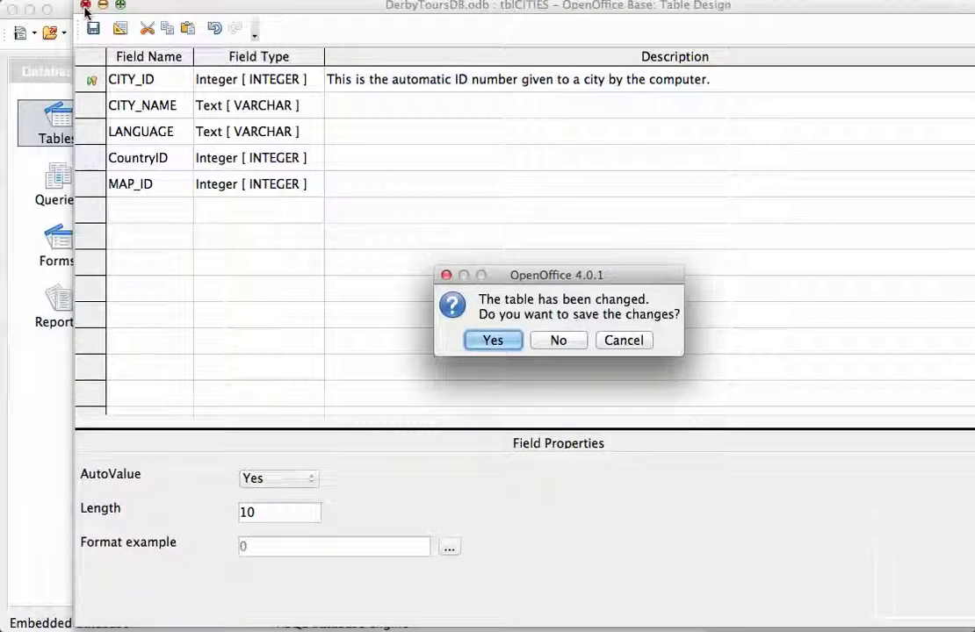
click(559, 341)
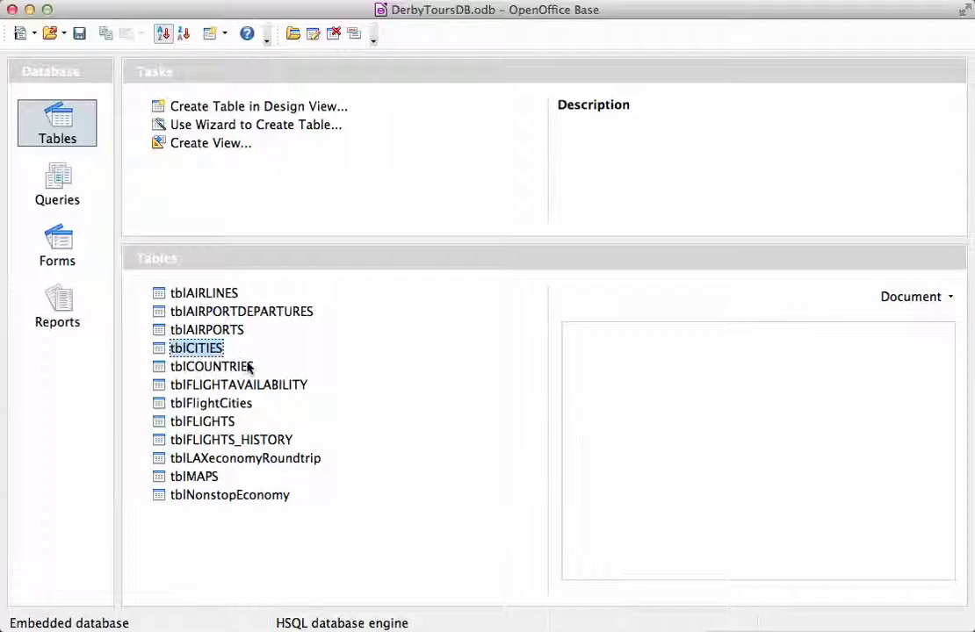
- Open the tblFLIGHTS table in design view to see its field names and types
click(226, 424)
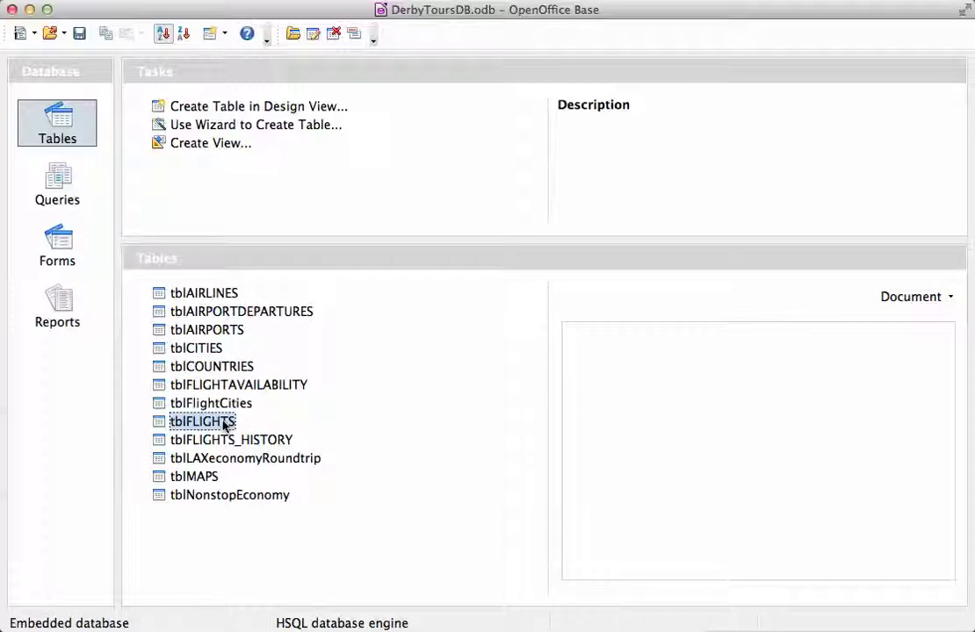
right_click(226, 424)
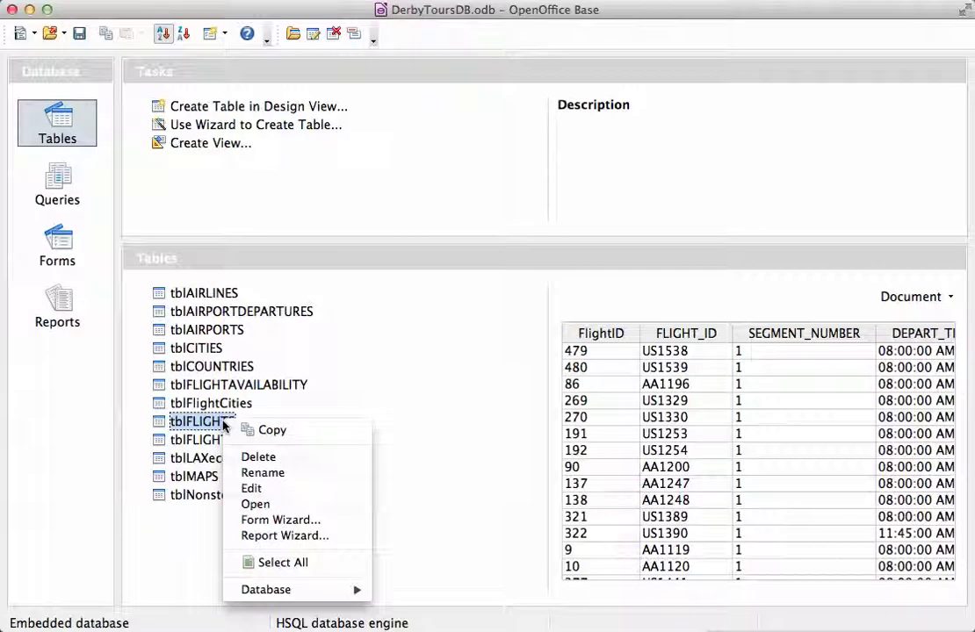
click(376, 374)
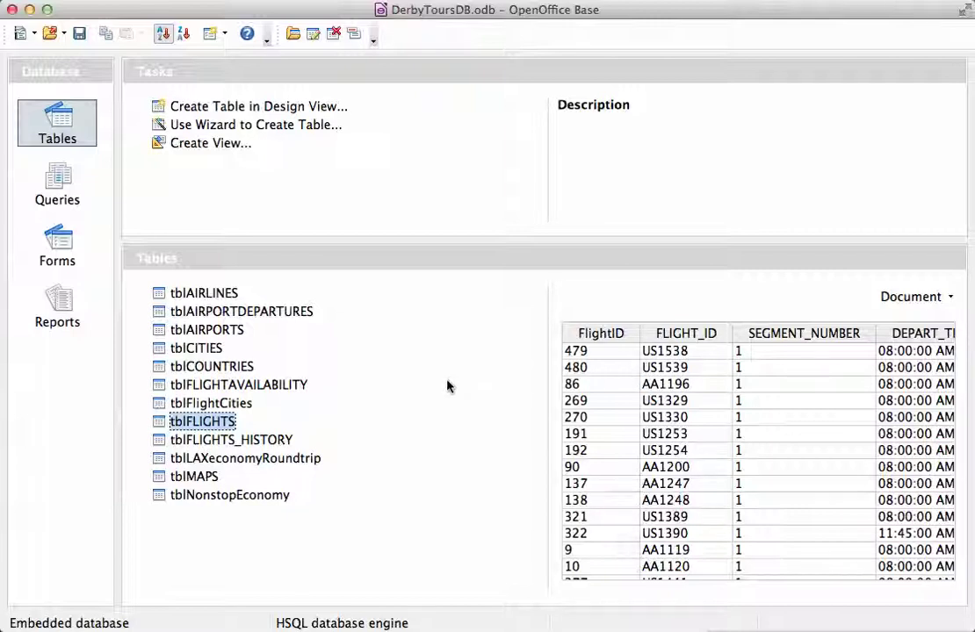
right_click(220, 423)
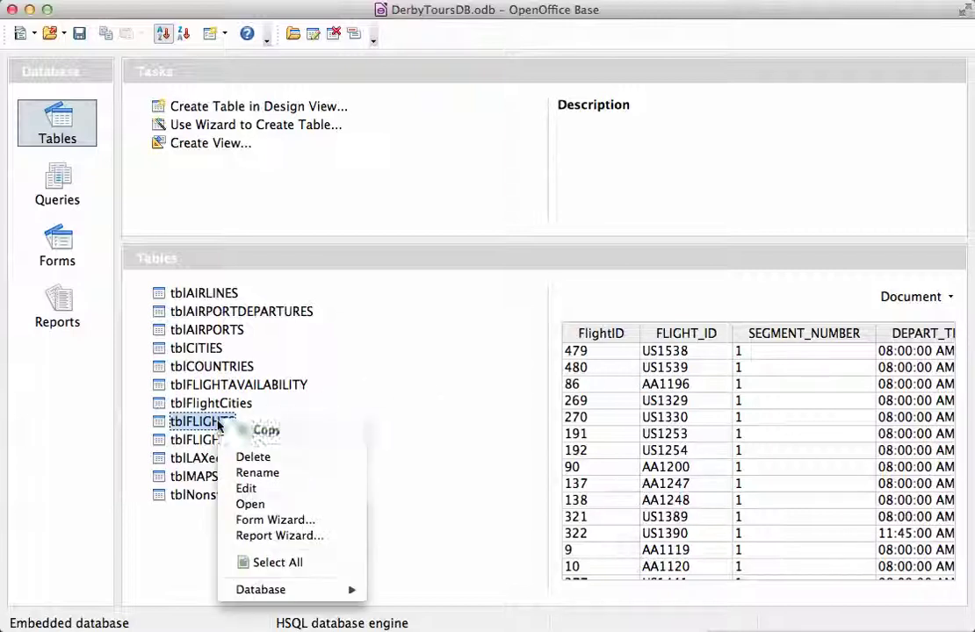
click(246, 488)
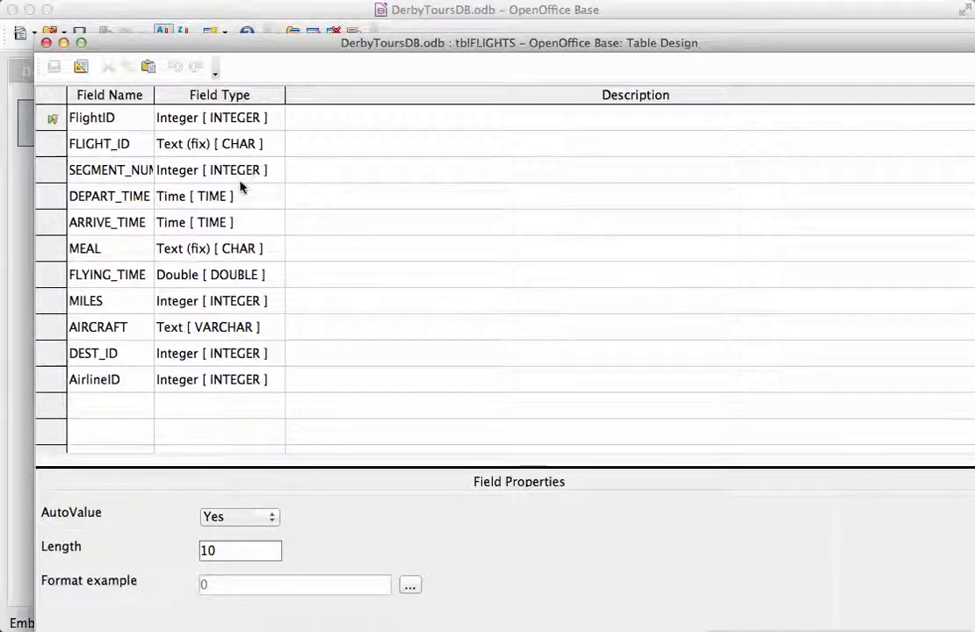
- Examine the Time category formats available for the DEPART_TIME field, cancel the format dialog, and close the tblFLIGHTS design
click(116, 199)
click(177, 198)
click(134, 197)
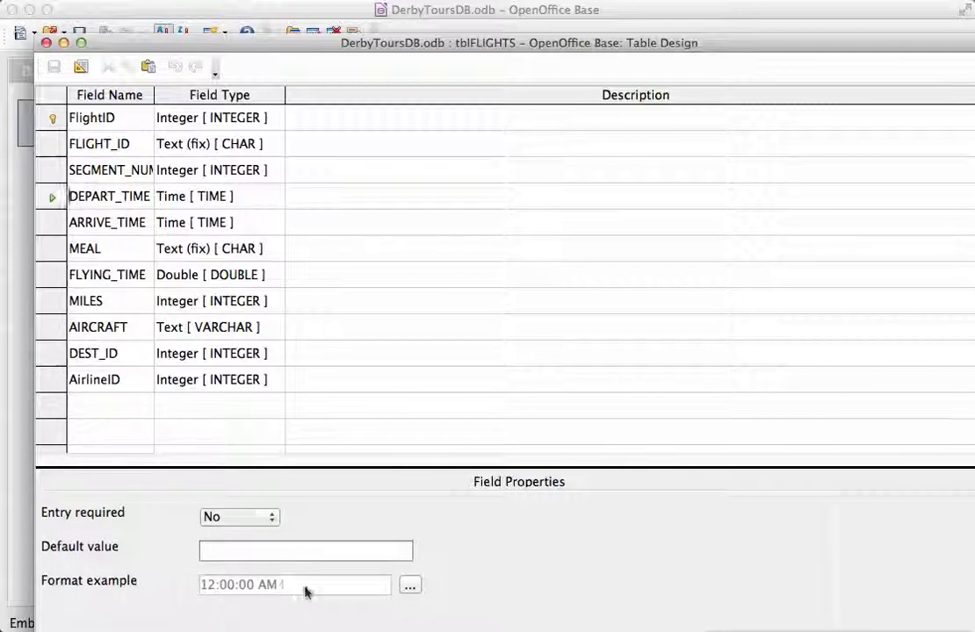
click(410, 585)
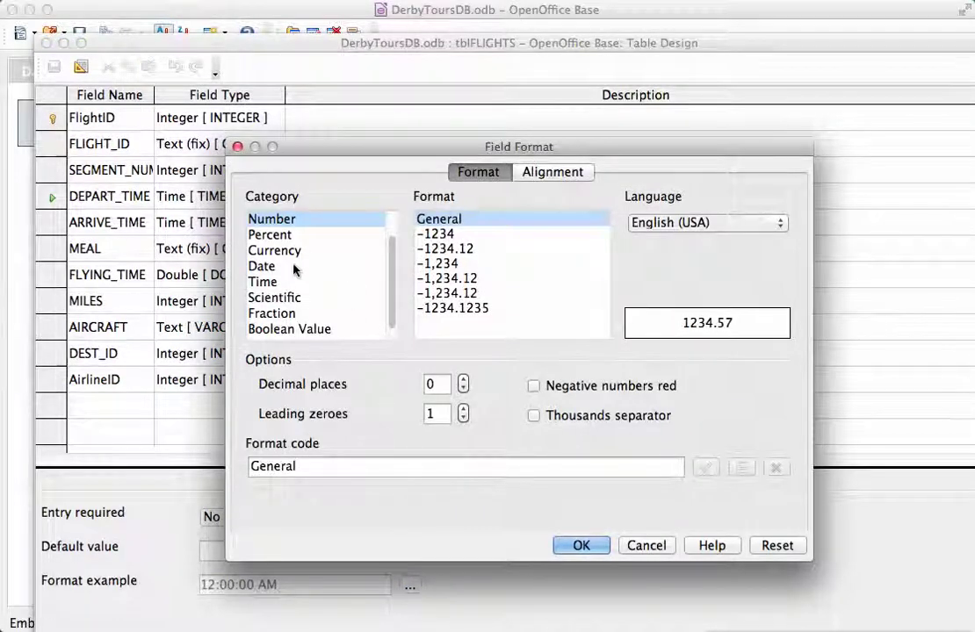
click(264, 282)
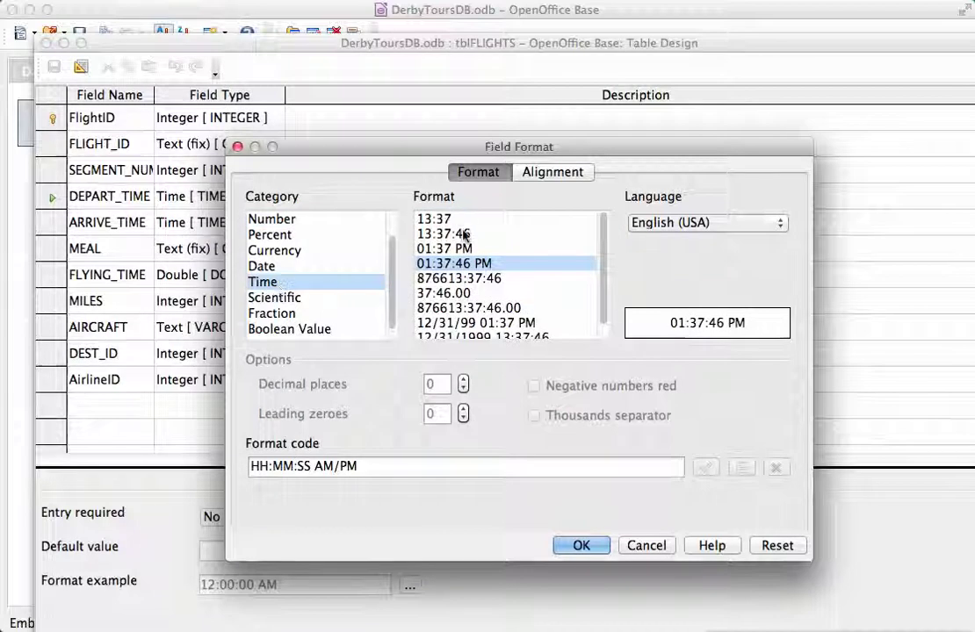
scroll(465, 234, down, 1)
scroll(465, 234, up, 1)
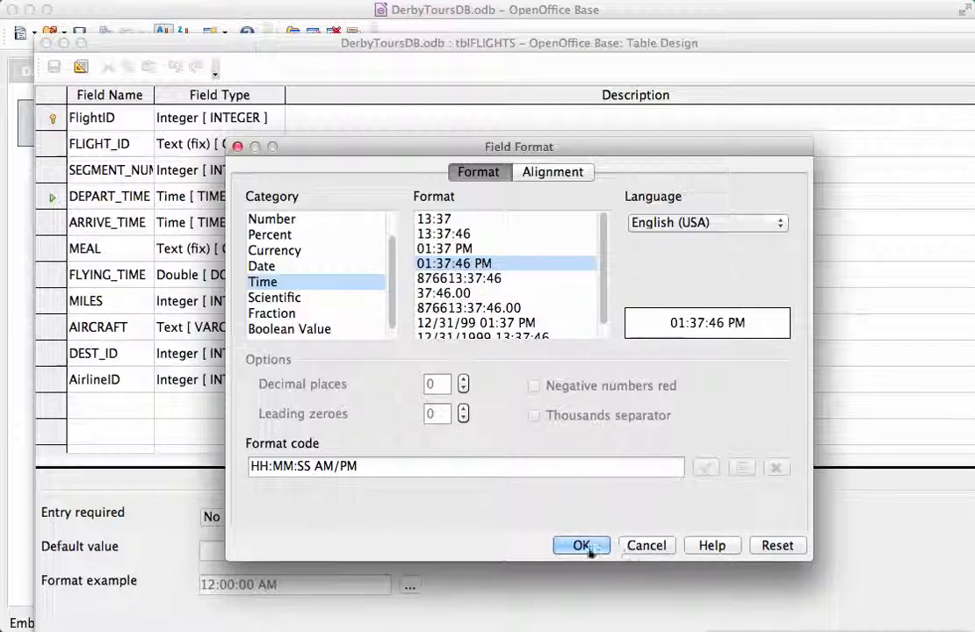
click(630, 547)
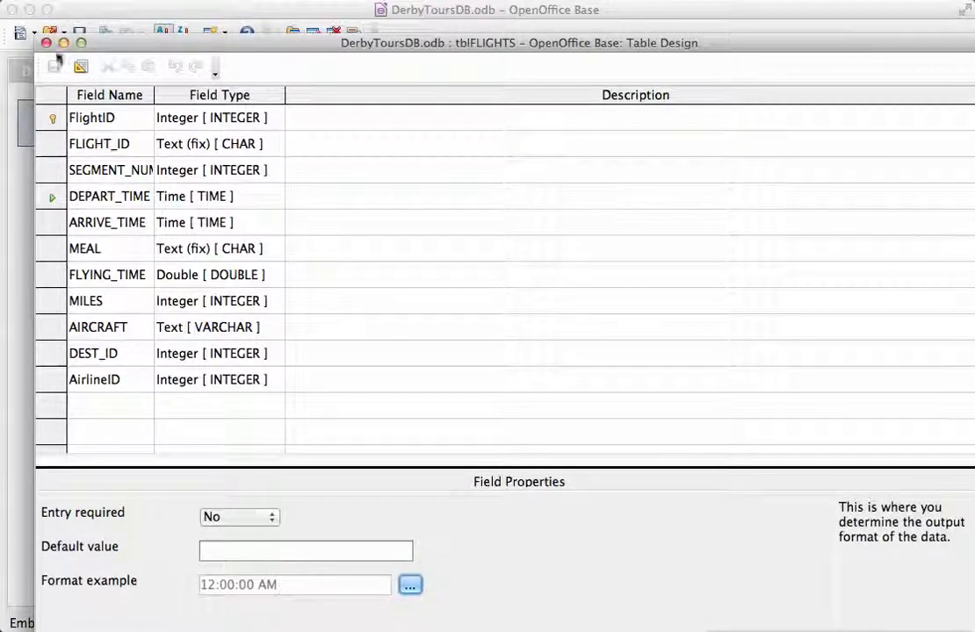
click(46, 43)
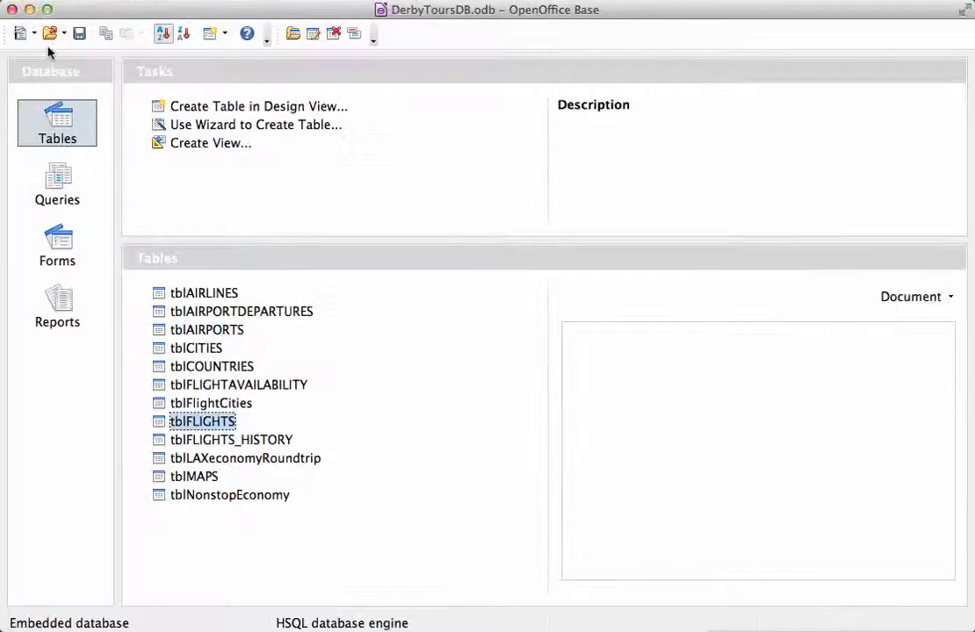
- Open the tblFLIGHTS data to view how the departure and arrival times are formatted, and close it without saving record changes
click(211, 424)
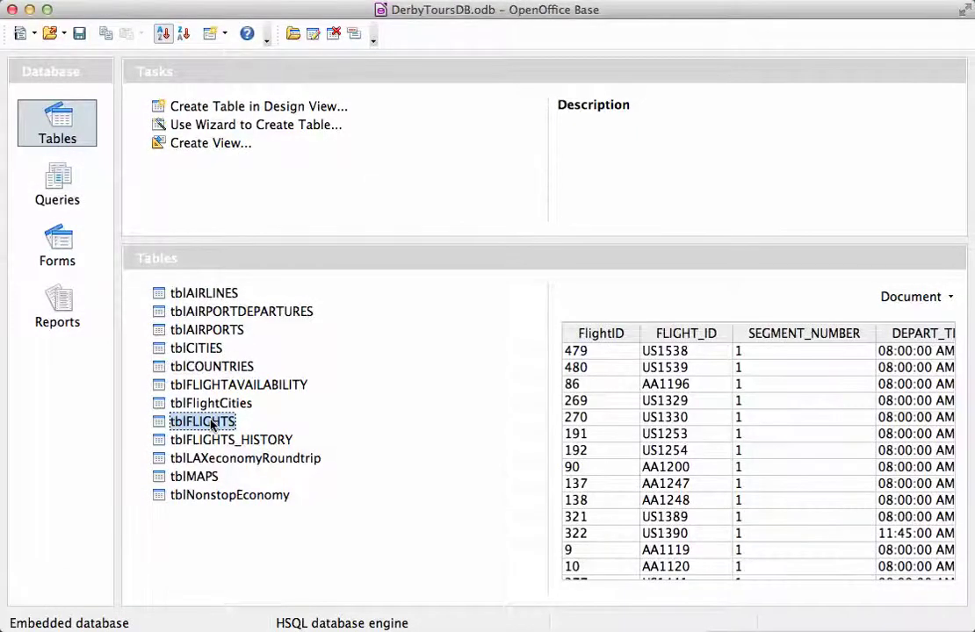
double_click(211, 424)
key(super+w)
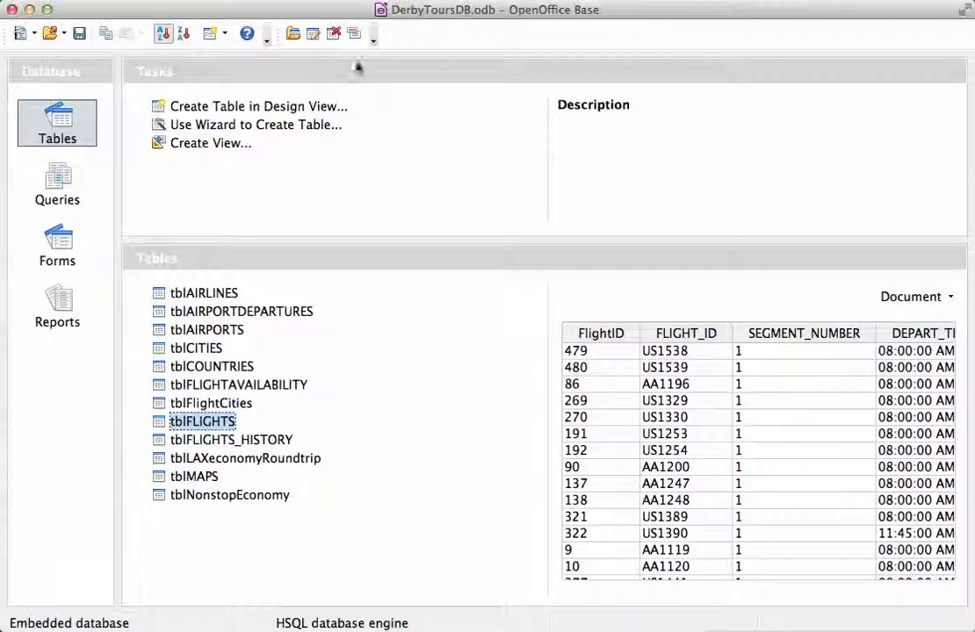
key(Return)
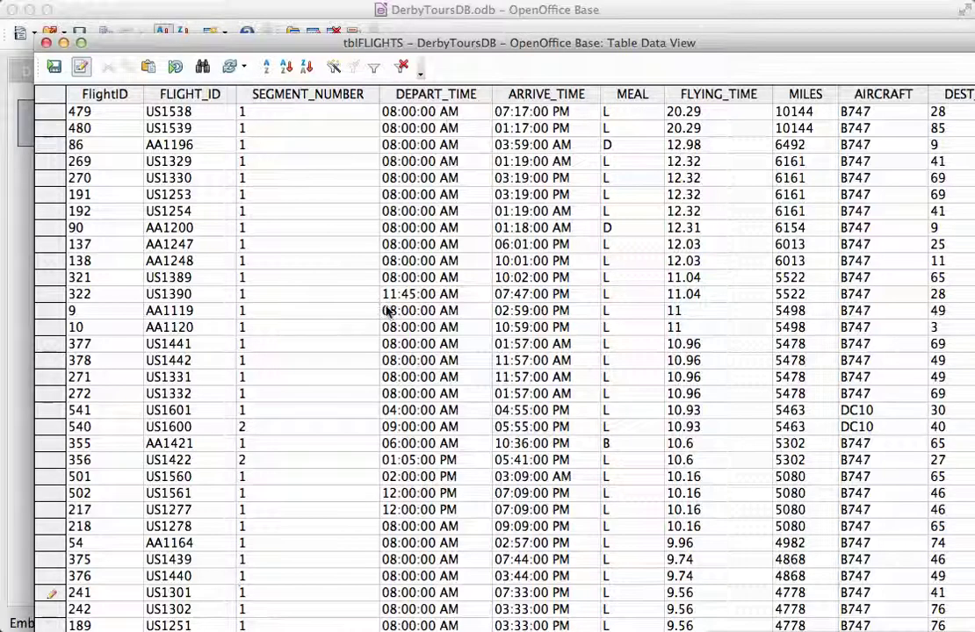
scroll(388, 311, down, 3)
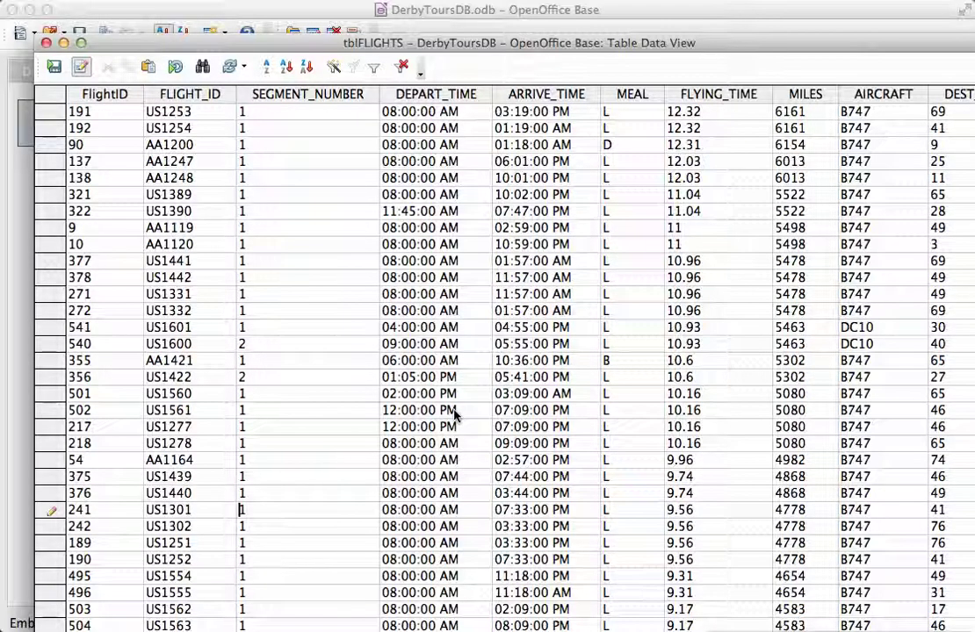
click(46, 43)
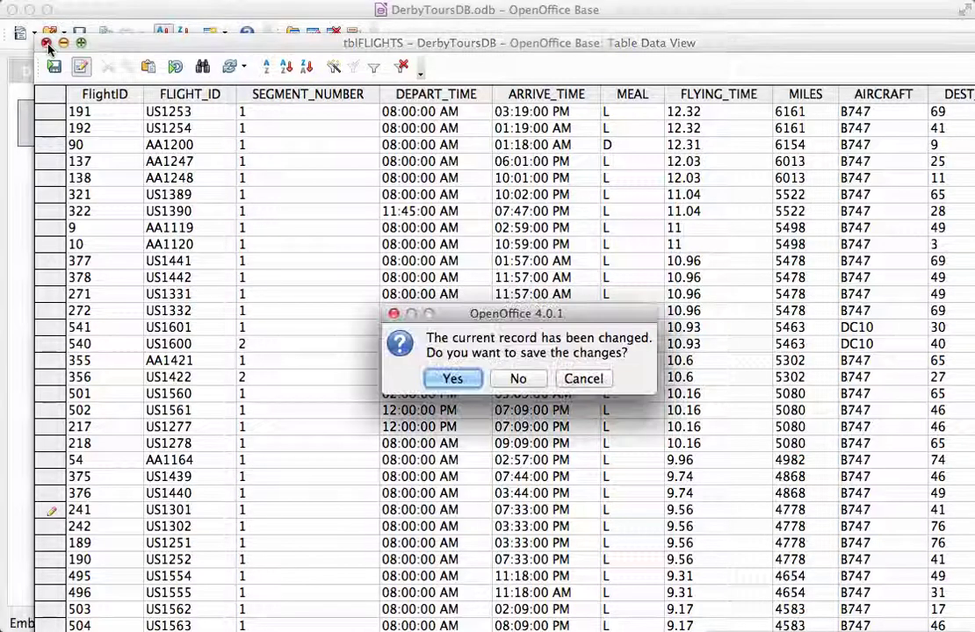
click(506, 379)
double_click(200, 423)
- Open the tblCITIES table in design view again
click(200, 349)
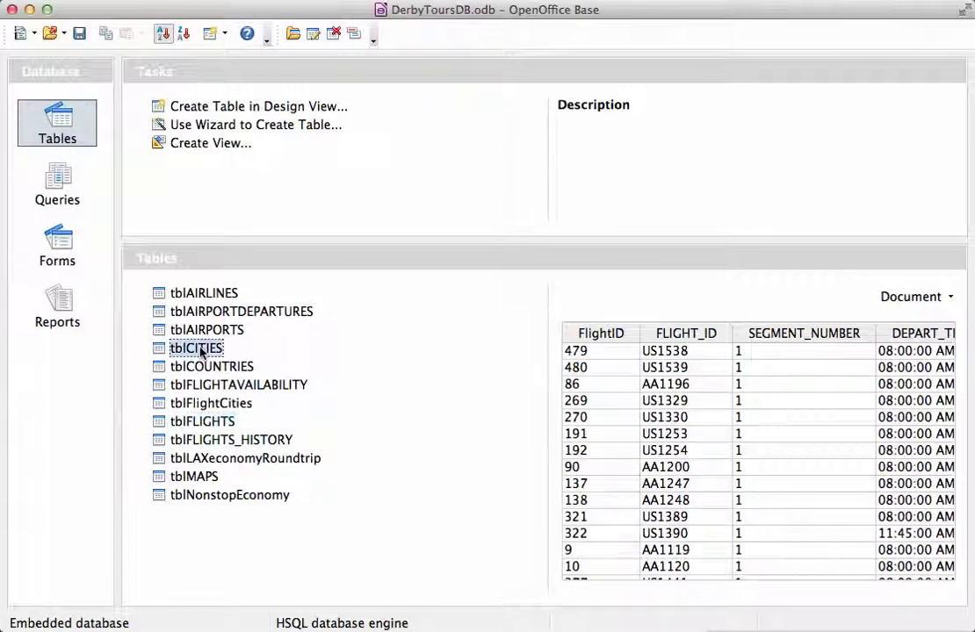
right_click(200, 352)
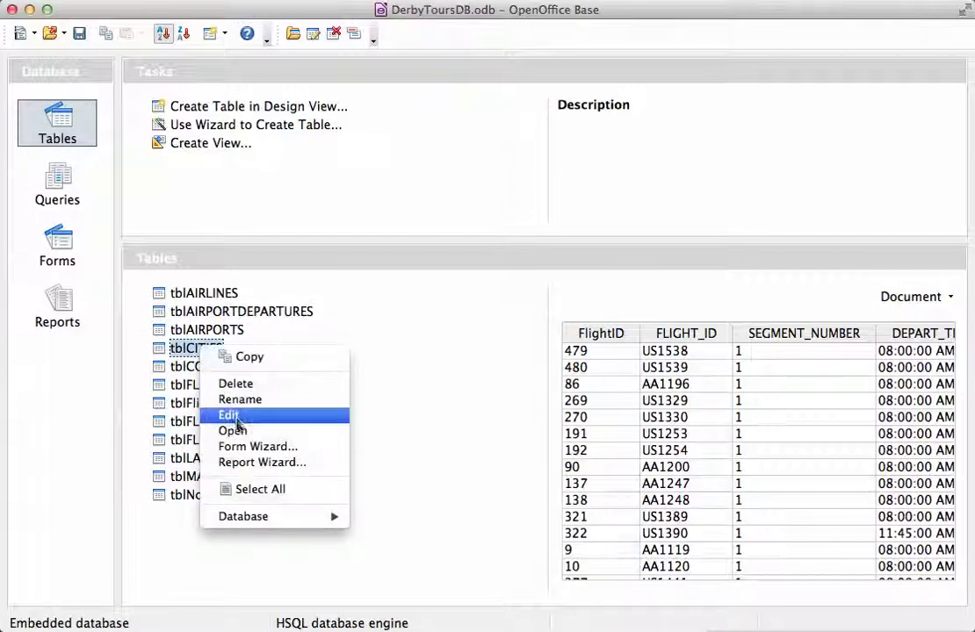
click(234, 415)
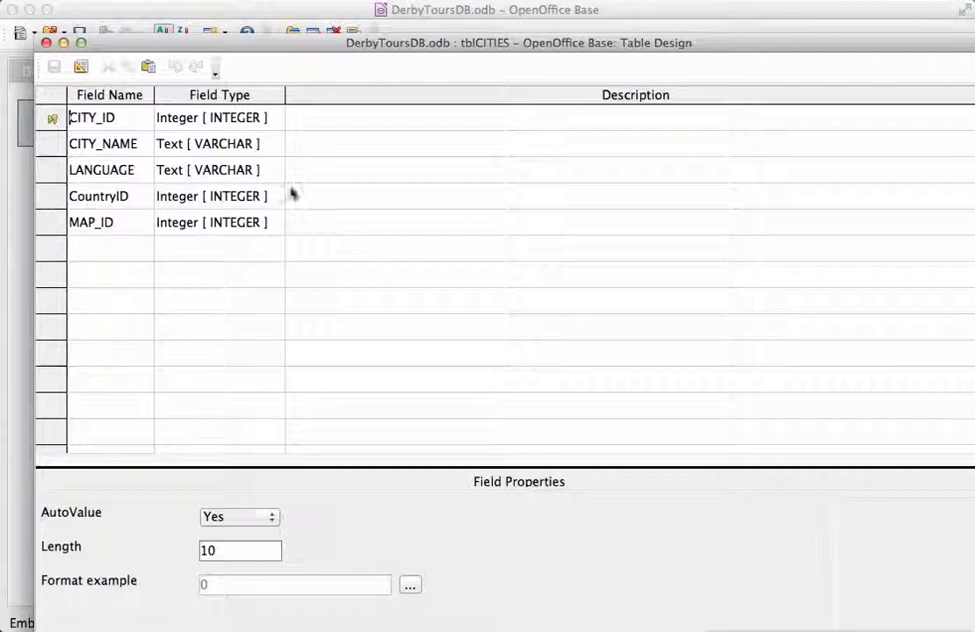
- Review the field types available for the LANGUAGE field and choose Text [ VARCHAR ]
click(127, 168)
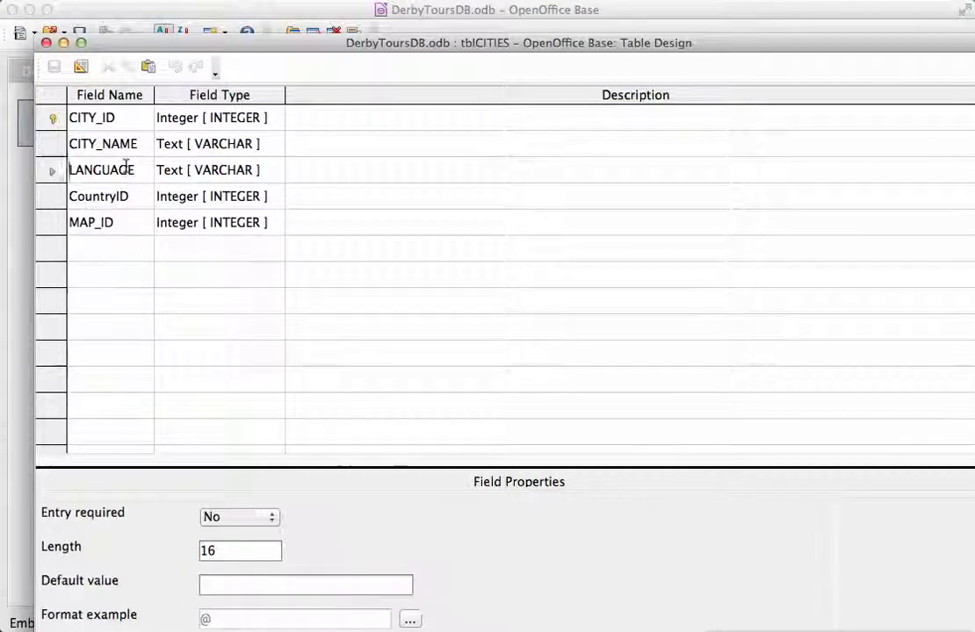
click(244, 169)
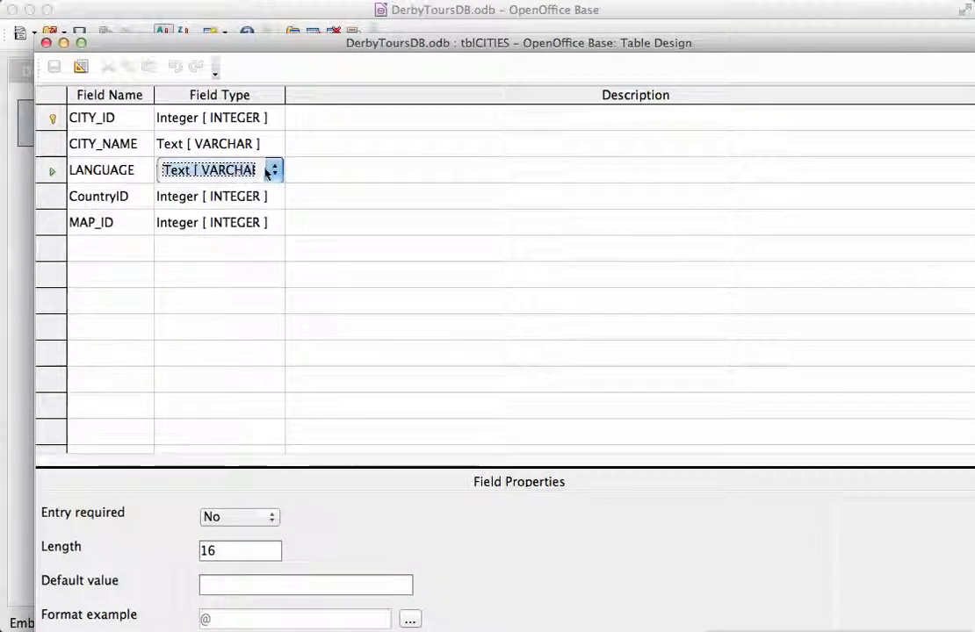
click(274, 170)
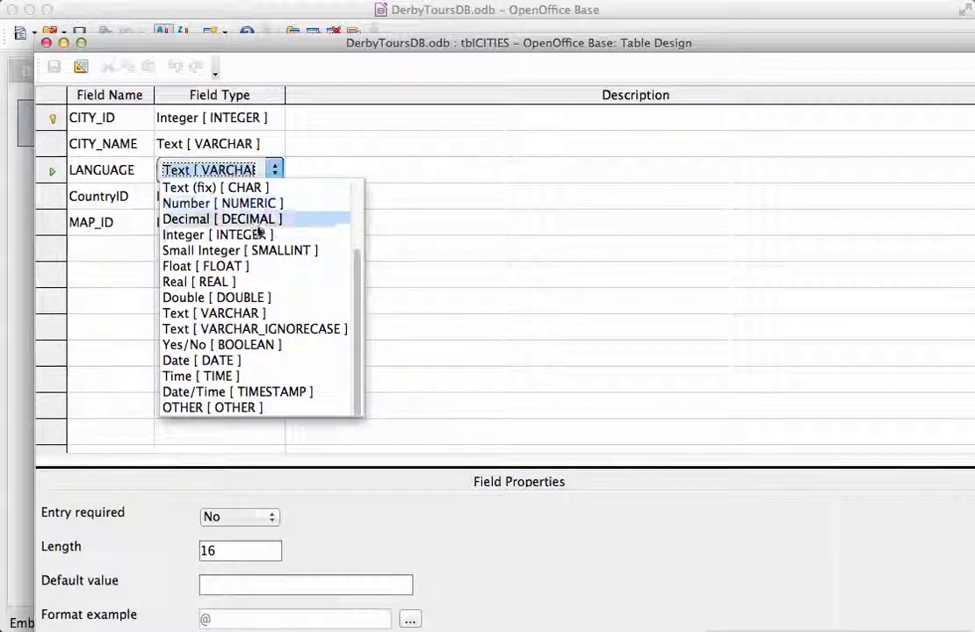
click(268, 313)
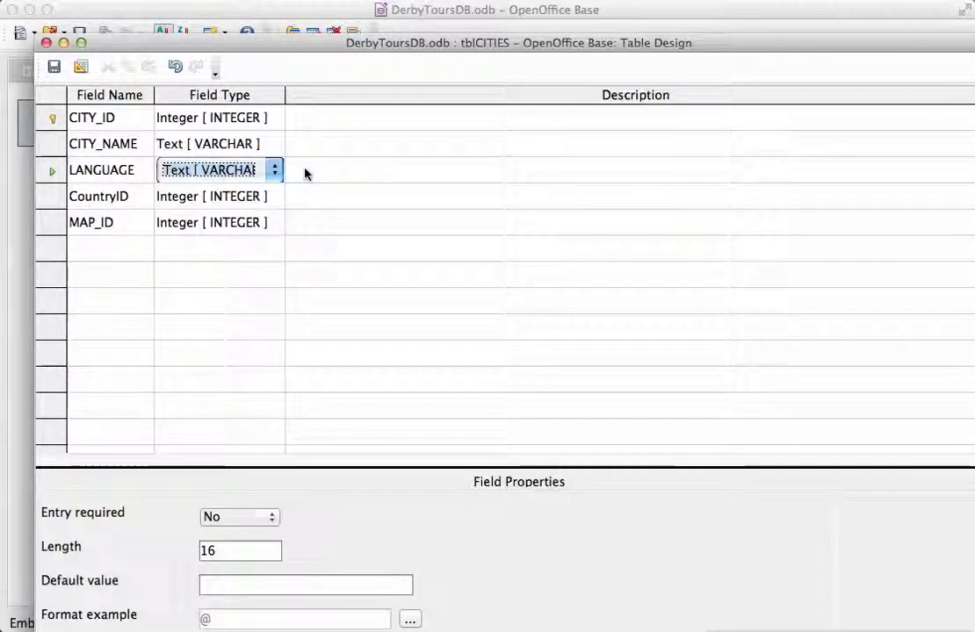